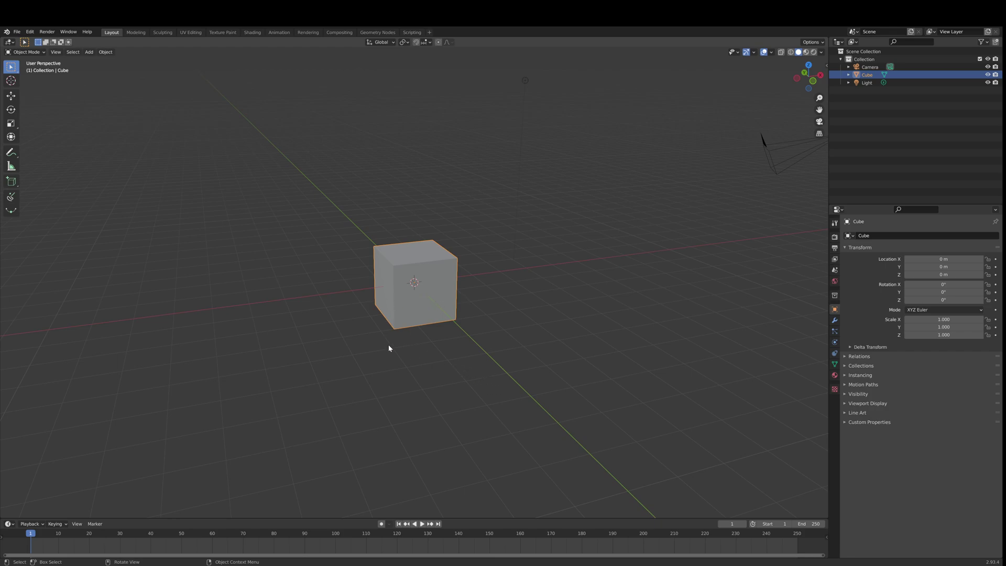
Switch to top view, look through the scene camera, and check the Align View options
{"action": "key", "text": "KP_7"}
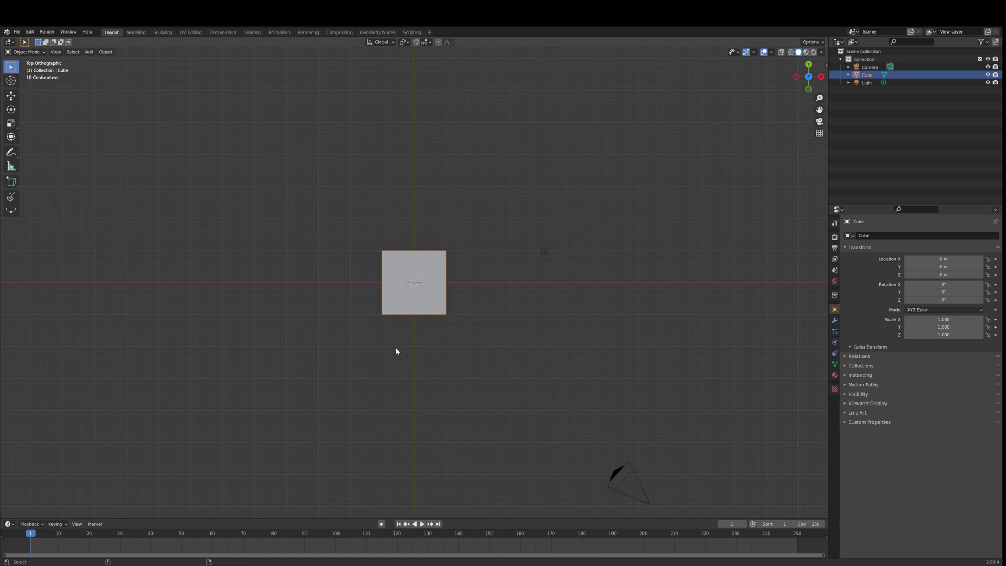
{"action": "key", "text": "KP_0"}
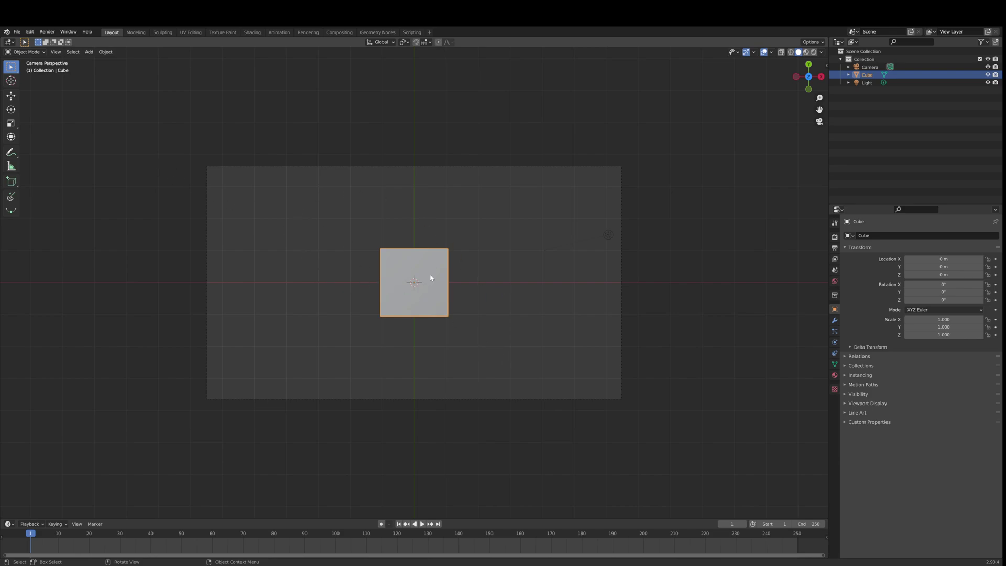
{"action": "left_click", "coordinate": [55, 52]}
Delete the default cube and browse the Add menu's image import options without adding anything
{"action": "key", "text": "Delete"}
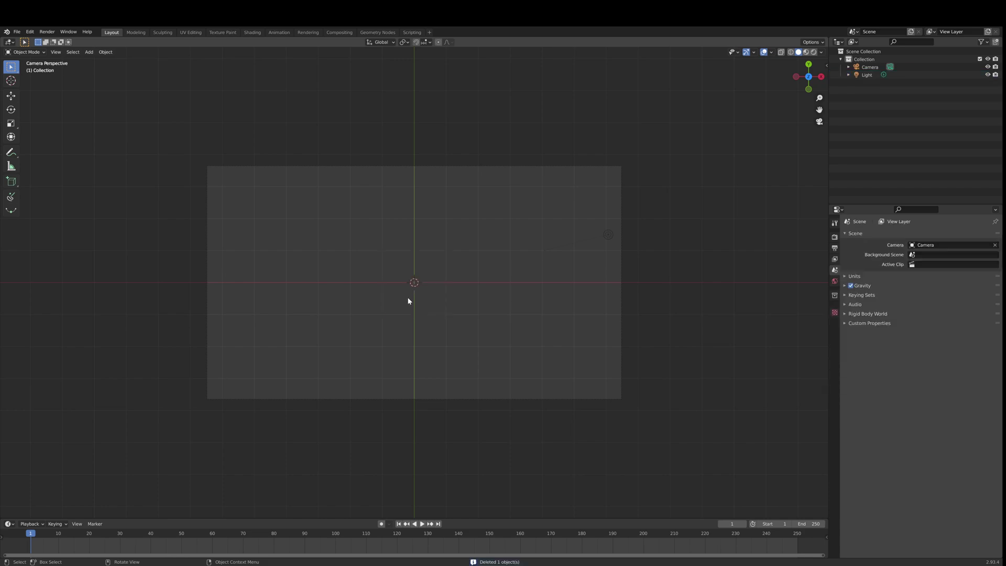
{"action": "key", "text": "shift+a"}
{"action": "mouse_move", "coordinate": [409, 298]}
{"action": "key", "text": "Down"}
{"action": "key", "text": "Down"}
{"action": "key", "text": "Down"}
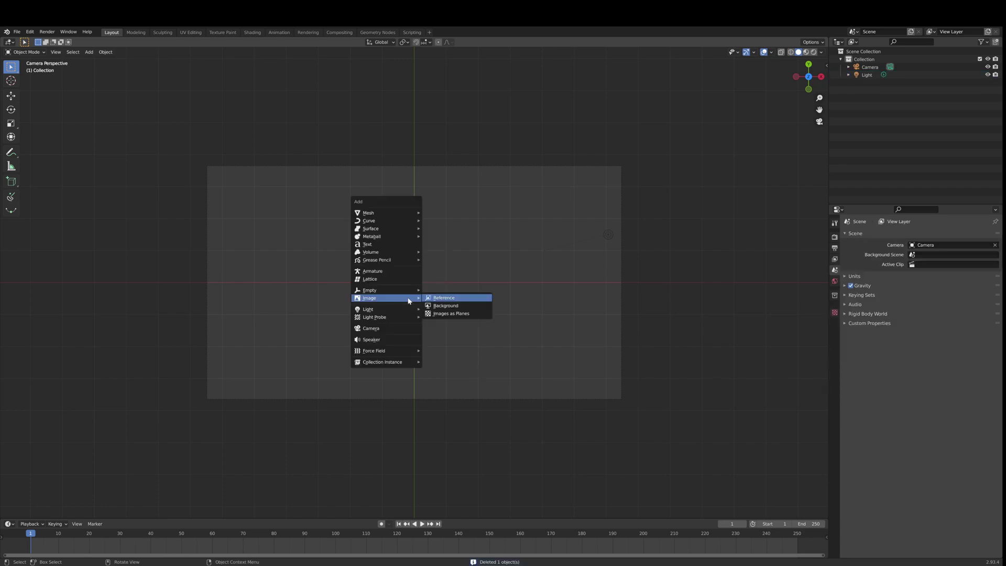
{"action": "key", "text": "Return"}
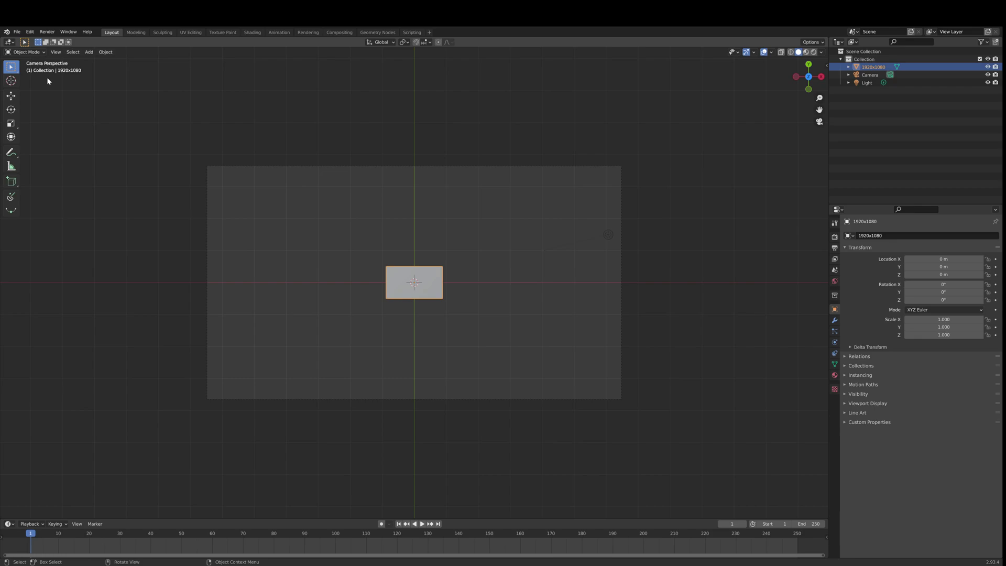
{"action": "key", "text": "shift+a"}
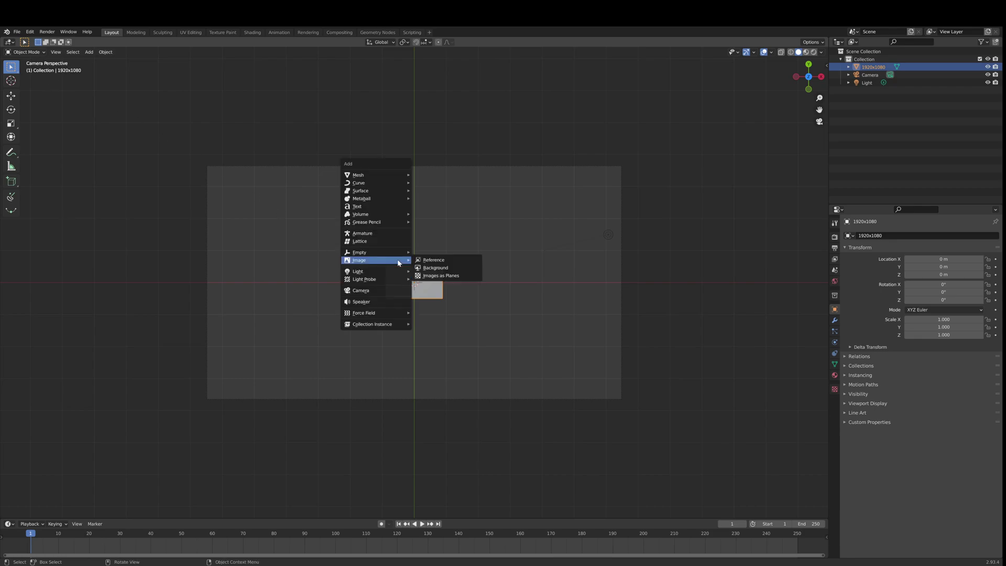
{"action": "mouse_move", "coordinate": [383, 259]}
{"action": "left_click", "coordinate": [29, 32]}
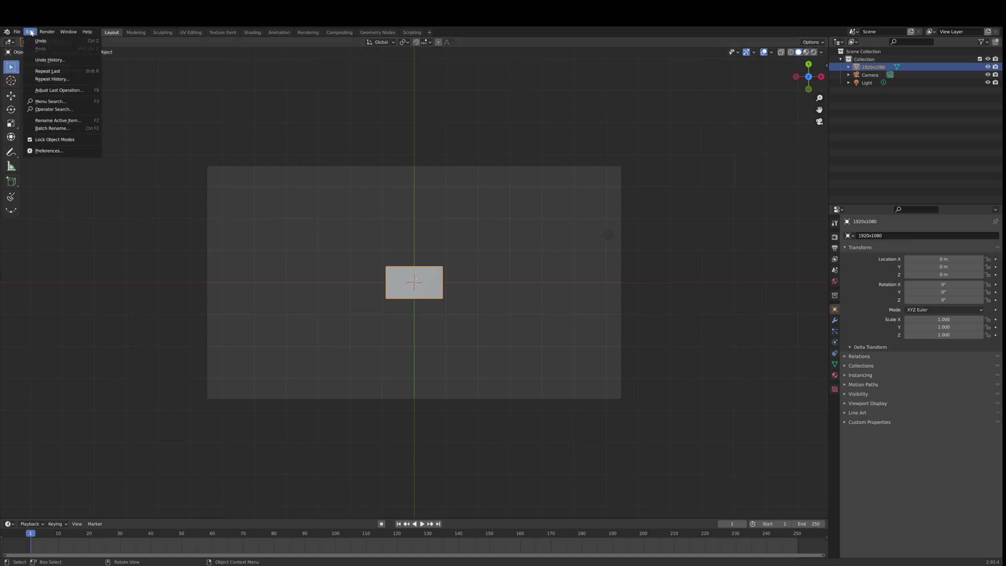
{"action": "left_click", "coordinate": [39, 151]}
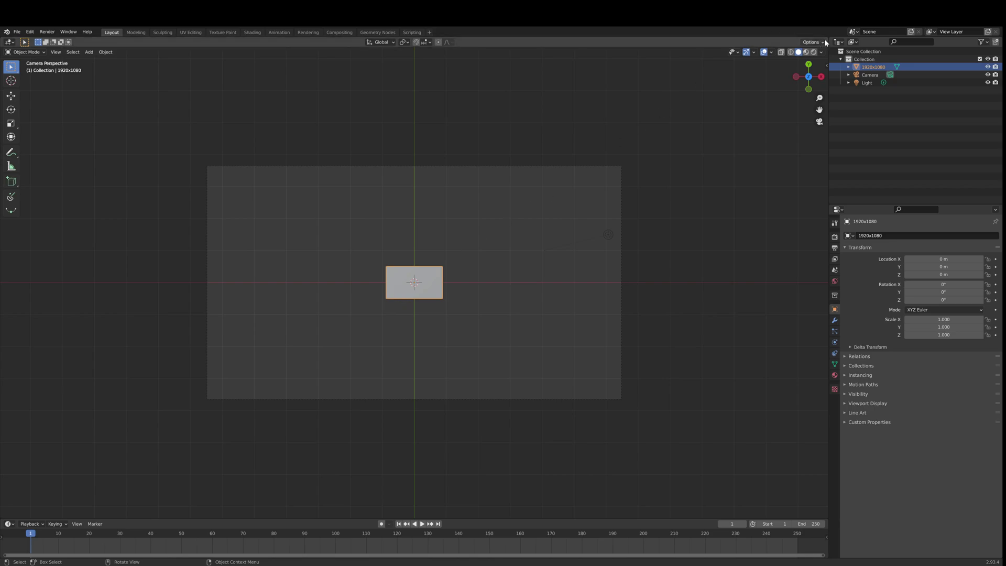
Split the 3D view in two and turn the right half into the Shader Editor
{"action": "left_click_drag", "start_coordinate": [825, 40], "coordinate": [433, 105]}
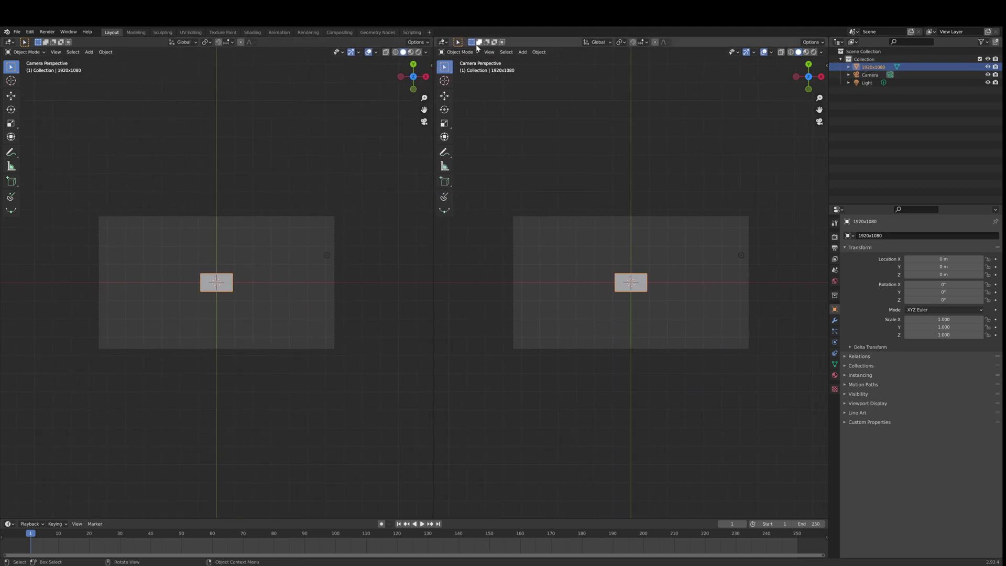
{"action": "left_click", "coordinate": [442, 42]}
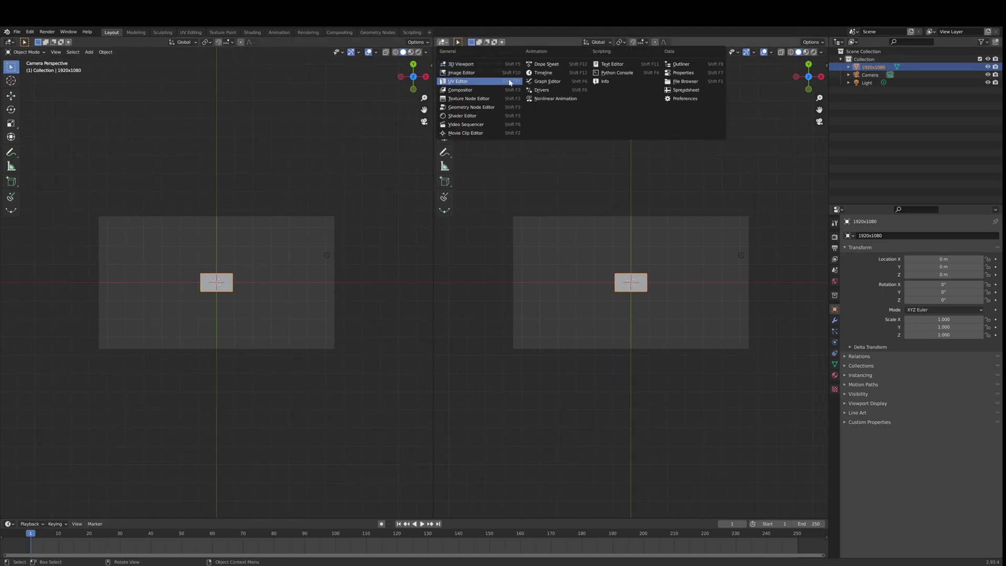
{"action": "left_click", "coordinate": [471, 115]}
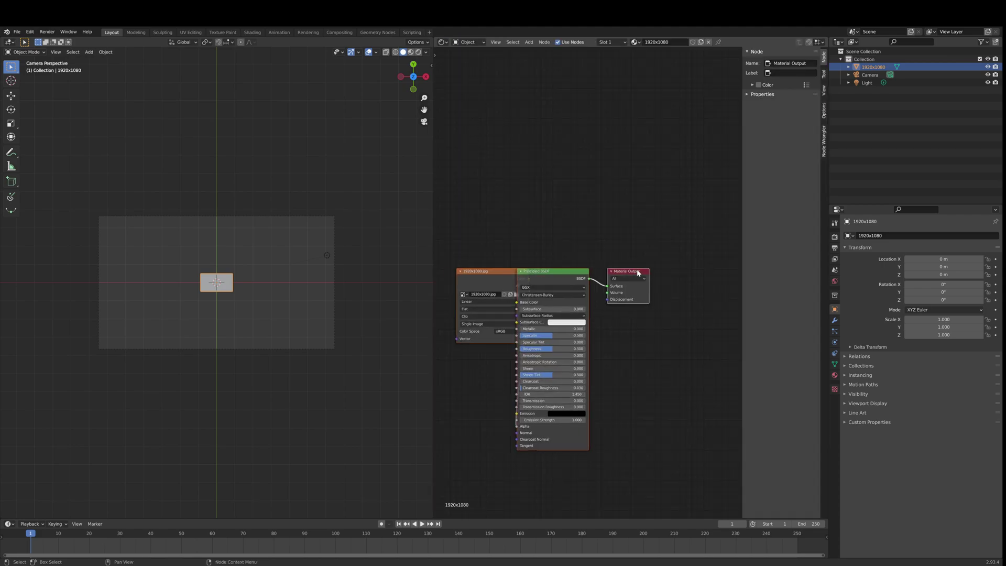
Route the image texture's colour into Emission and preview the plane in Rendered shading
{"action": "scroll", "coordinate": [622, 259], "scroll_direction": "left", "scroll_amount": 3, "text": "ctrl"}
{"action": "right_click_drag", "start_coordinate": [556, 271], "coordinate": [562, 293], "text": "alt"}
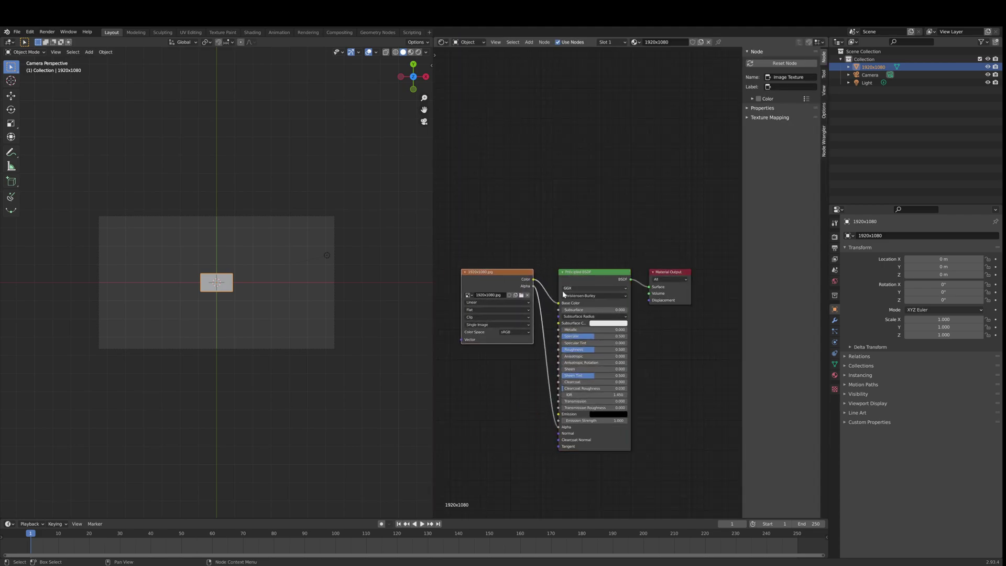
{"action": "mouse_move", "coordinate": [558, 426]}
{"action": "left_mouse_down"}
{"action": "mouse_move", "coordinate": [529, 320]}
{"action": "mouse_move", "coordinate": [551, 348]}
{"action": "mouse_move", "coordinate": [550, 419]}
{"action": "mouse_move", "coordinate": [557, 414]}
{"action": "left_mouse_up"}
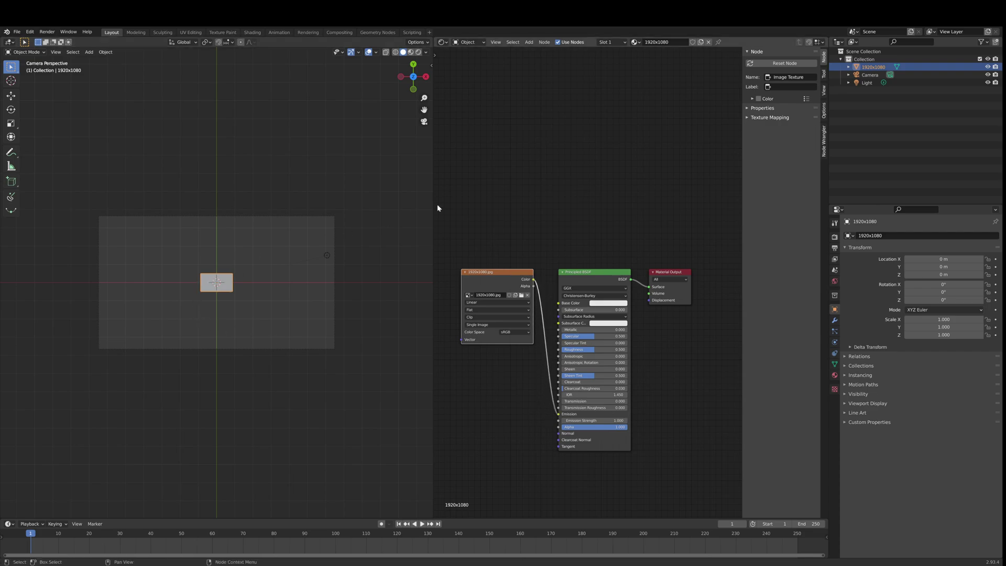
{"action": "left_click", "coordinate": [418, 52]}
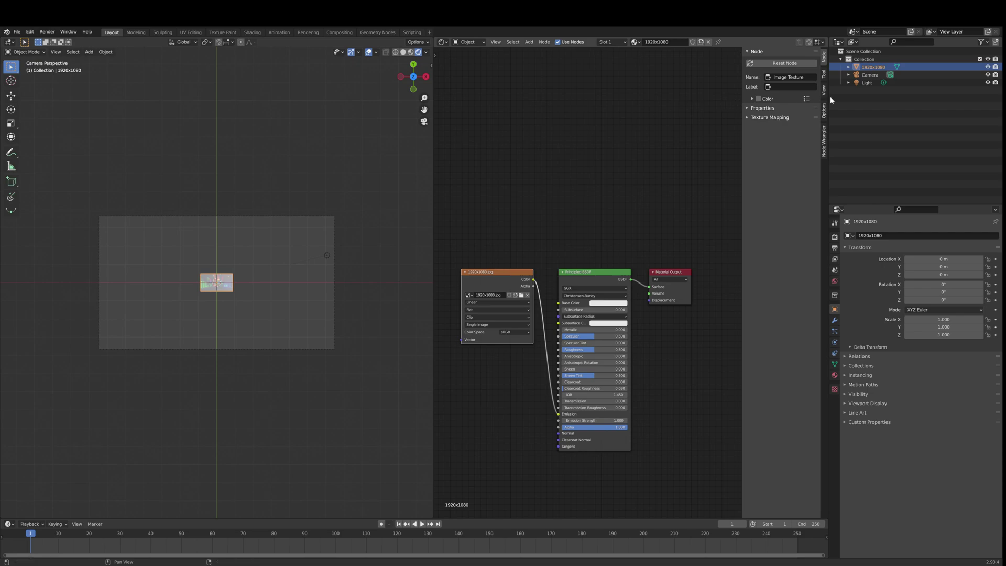
Delete the scene light and set the camera lens type to Orthographic
{"action": "left_click", "coordinate": [865, 82]}
{"action": "key", "text": "Delete"}
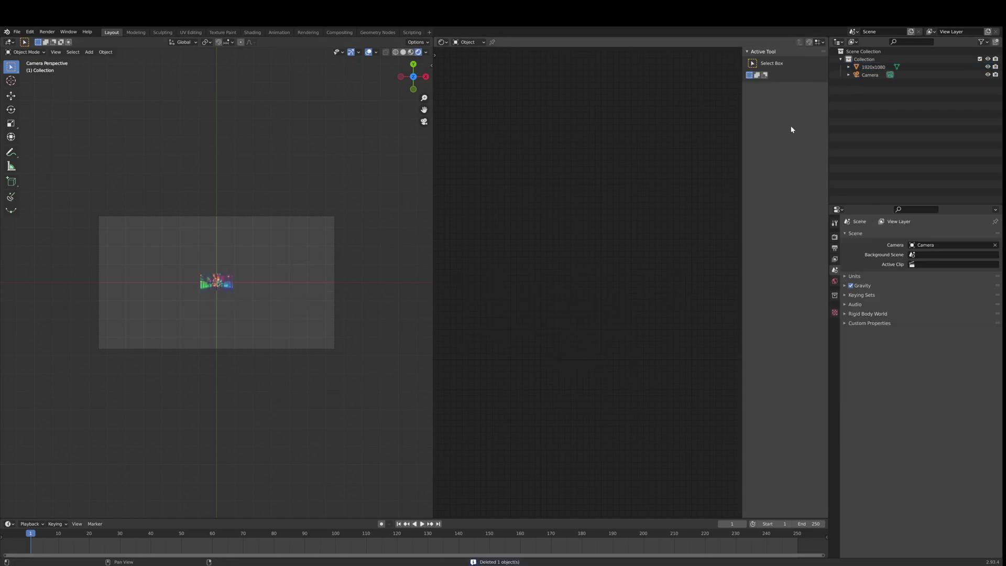
{"action": "left_click", "coordinate": [865, 74]}
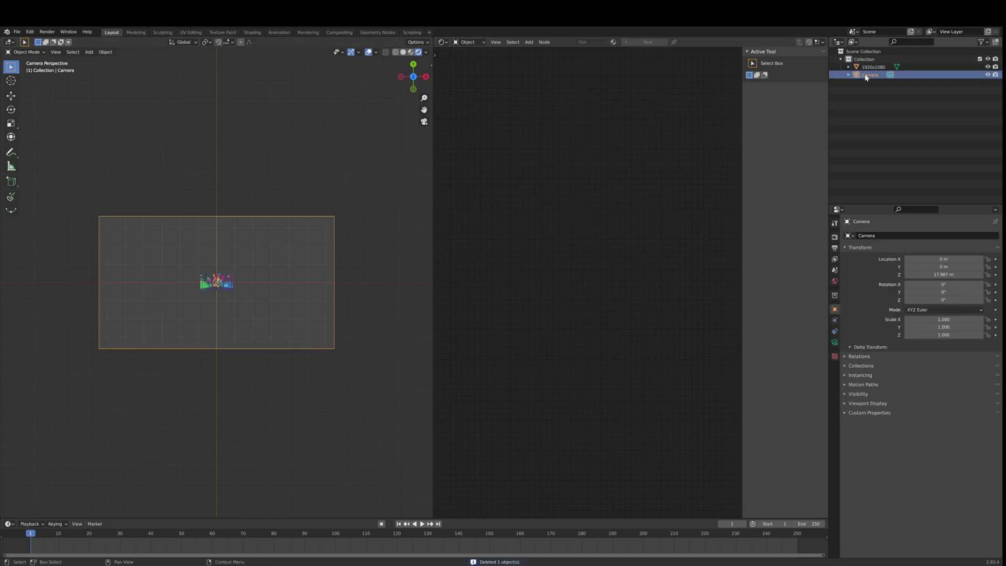
{"action": "left_click", "coordinate": [835, 342]}
{"action": "left_click", "coordinate": [914, 259]}
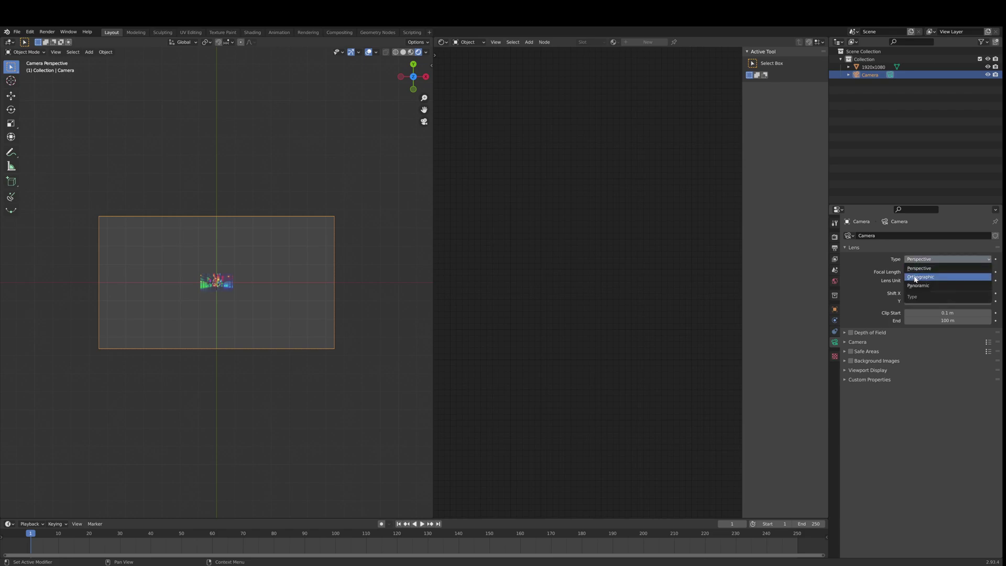
{"action": "left_click", "coordinate": [914, 277]}
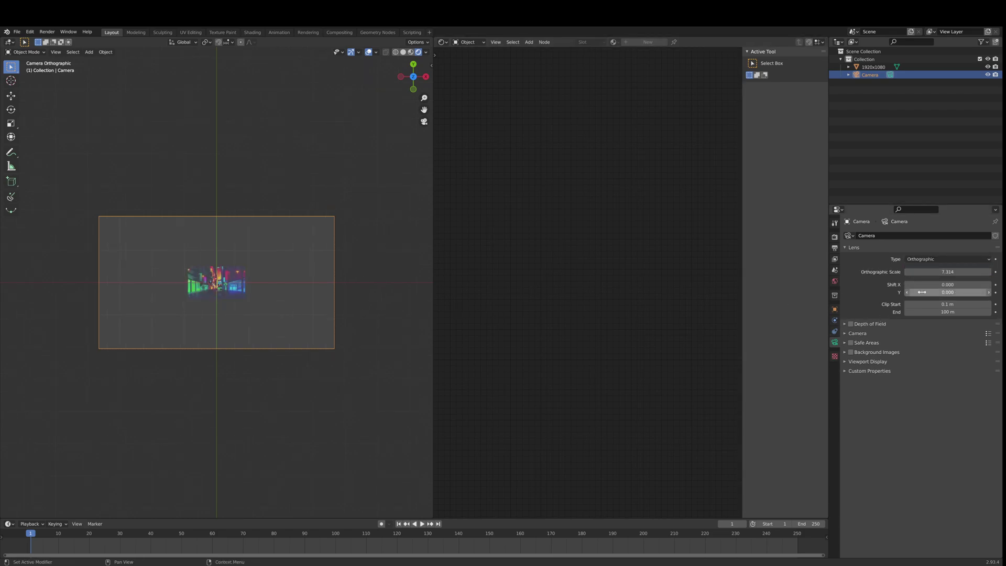
Enter 1.7777777777 as the orthographic scale, which displays as 1.778
{"action": "left_click", "coordinate": [924, 272]}
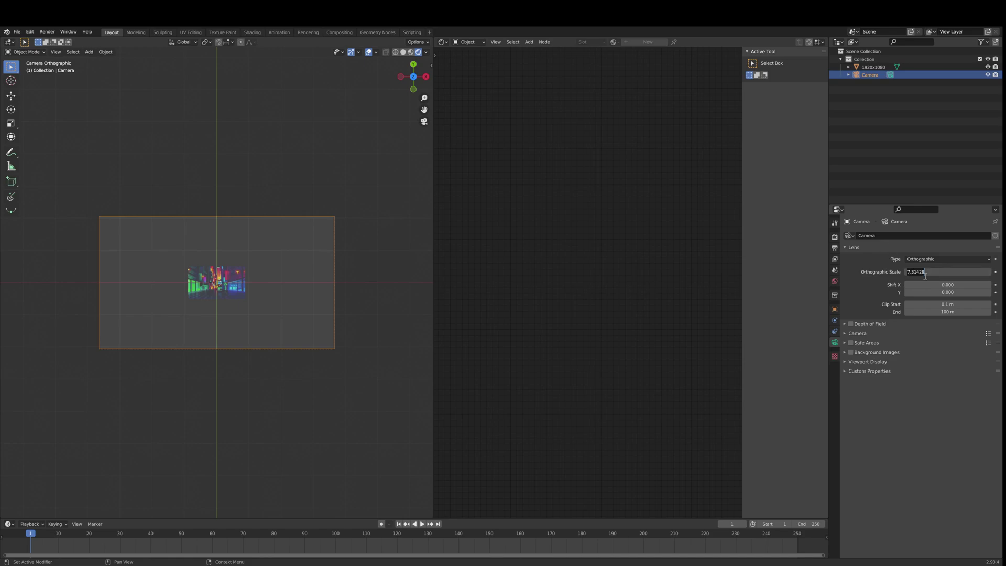
{"action": "type", "text": "1.77777777777"}
{"action": "key", "text": "Return"}
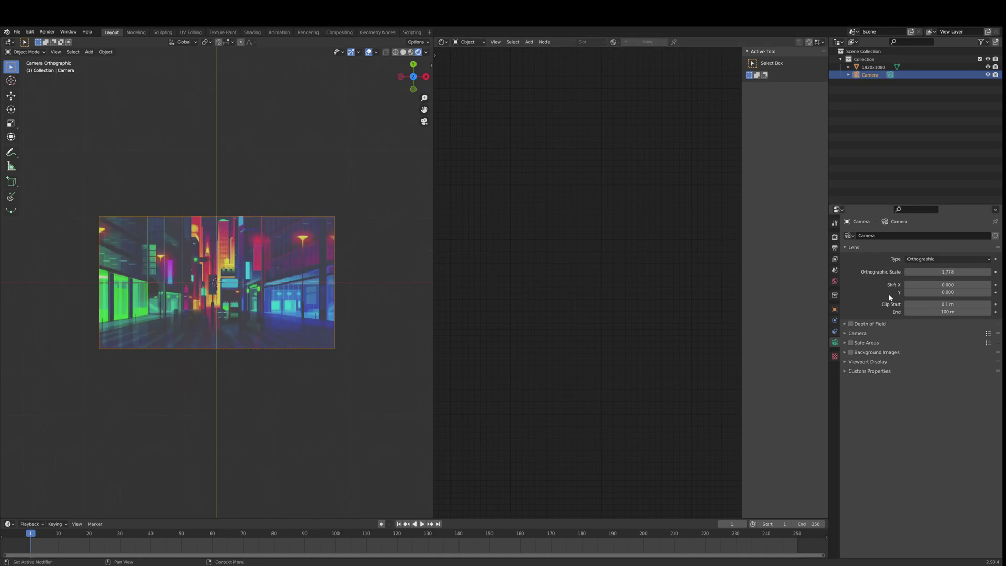
{"action": "left_click", "coordinate": [911, 273]}
{"action": "left_click", "coordinate": [928, 272]}
{"action": "key", "text": "Return"}
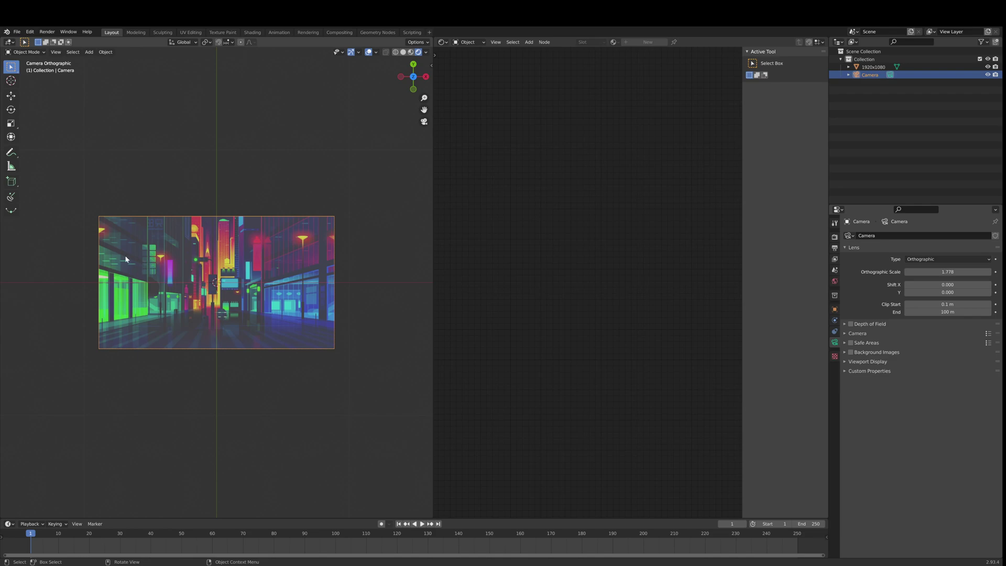
In World settings, drag the background colour's value down to 0 to make it black
{"action": "left_click", "coordinate": [834, 282]}
{"action": "left_click", "coordinate": [945, 287]}
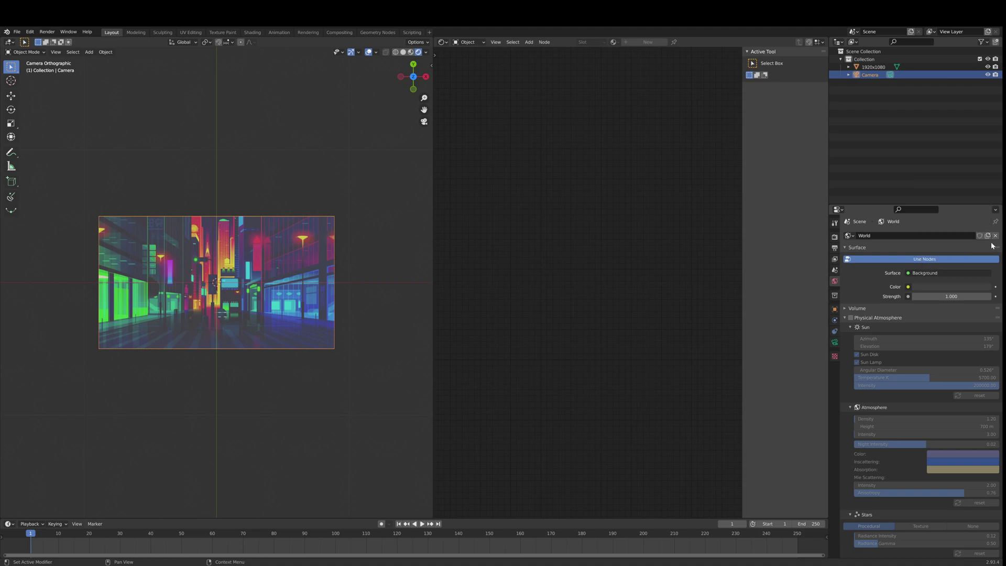
{"action": "left_click", "coordinate": [968, 286]}
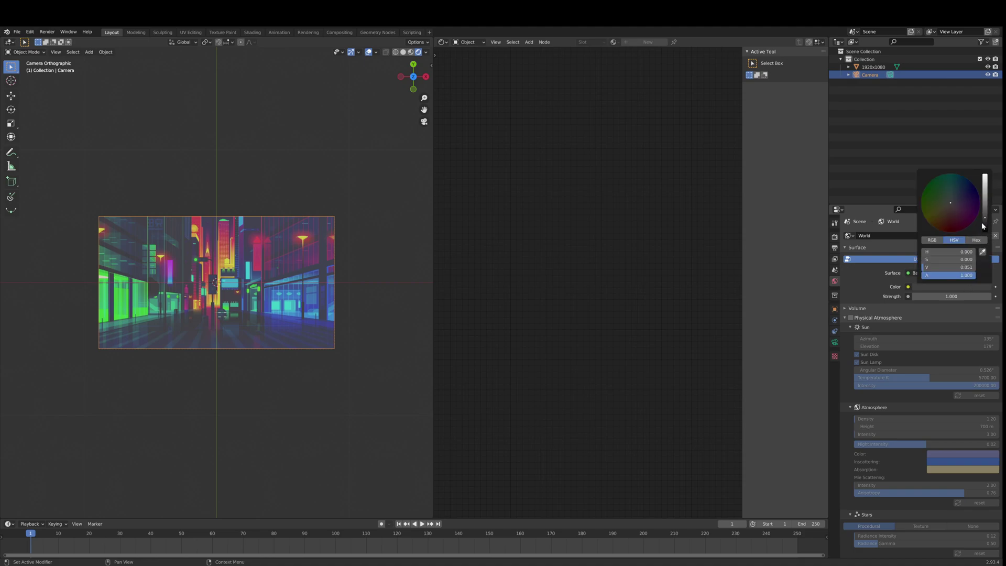
{"action": "left_click_drag", "start_coordinate": [983, 226], "coordinate": [984, 233]}
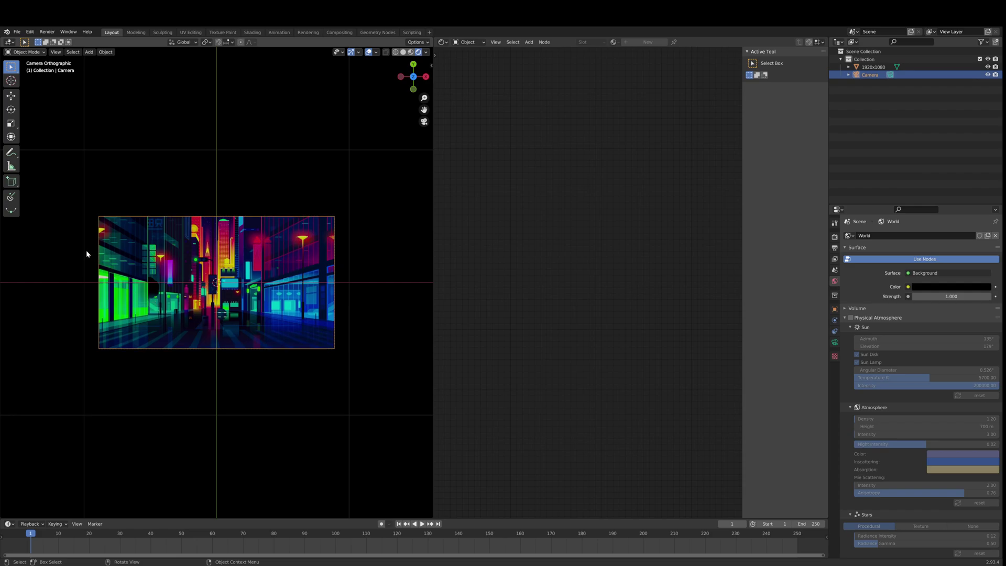
{"action": "scroll", "coordinate": [95, 224], "scroll_direction": "up", "scroll_amount": 5}
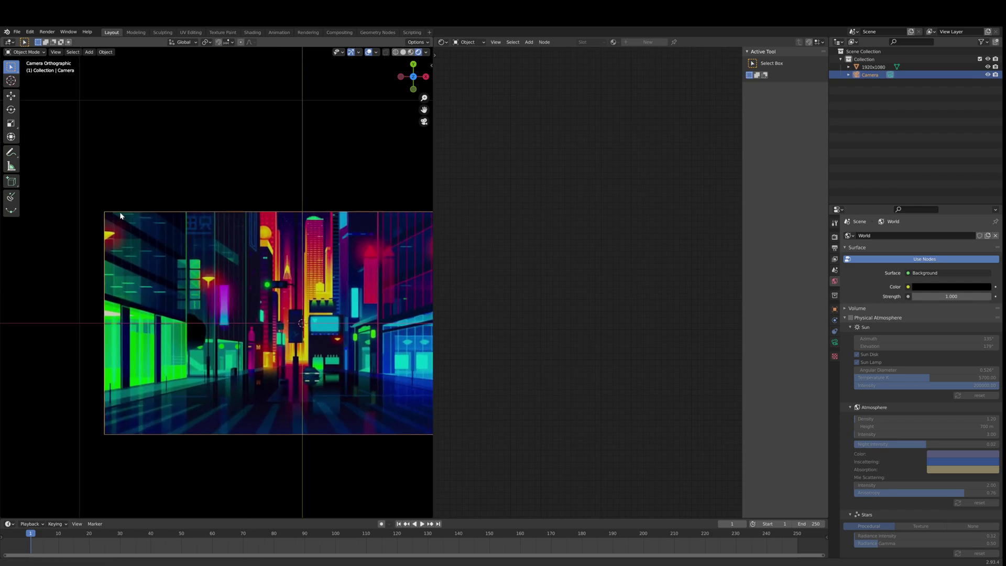
{"action": "scroll", "coordinate": [111, 226], "scroll_direction": "up", "scroll_amount": 8}
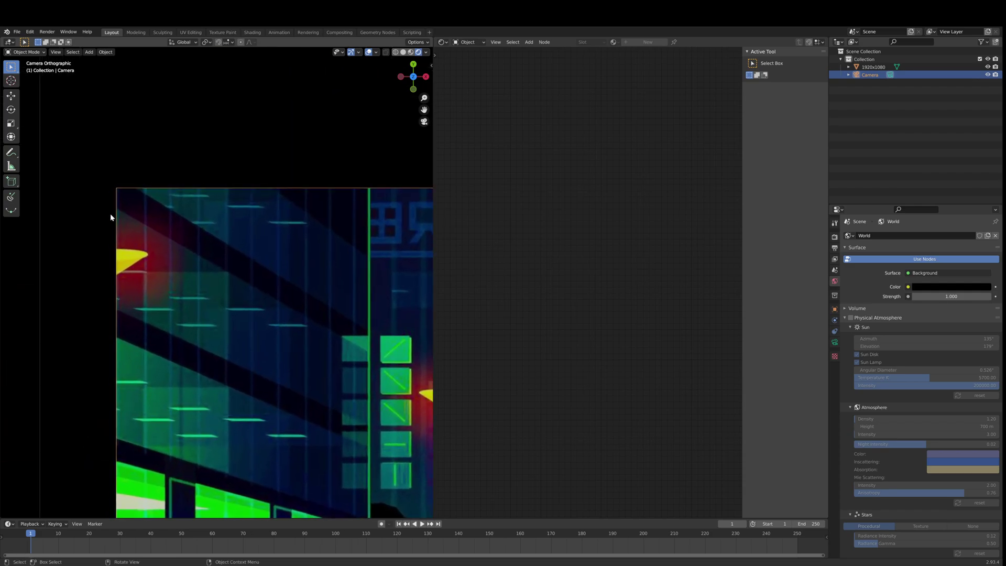
{"action": "scroll", "coordinate": [140, 190], "scroll_direction": "up", "scroll_amount": 6}
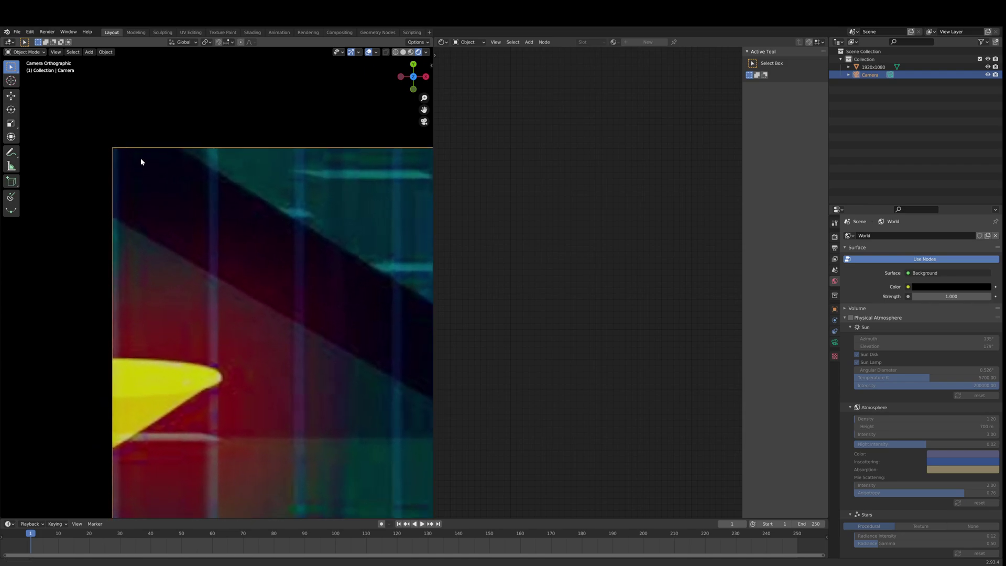
{"action": "scroll", "coordinate": [138, 155], "scroll_direction": "up", "scroll_amount": 2}
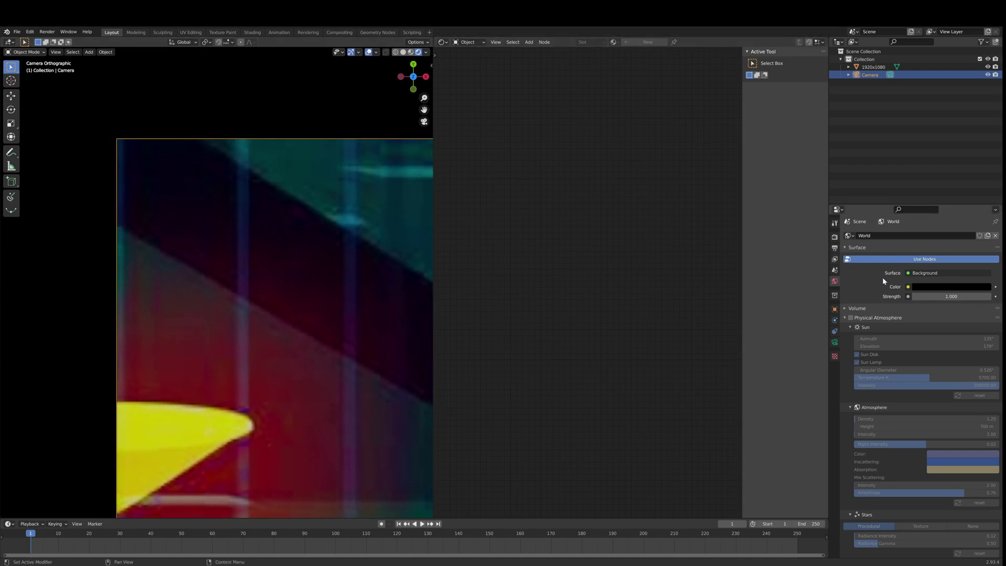
Back in the camera lens settings, re-enter orthographic scale 1.77777 after a brief nudge
{"action": "left_click", "coordinate": [834, 342]}
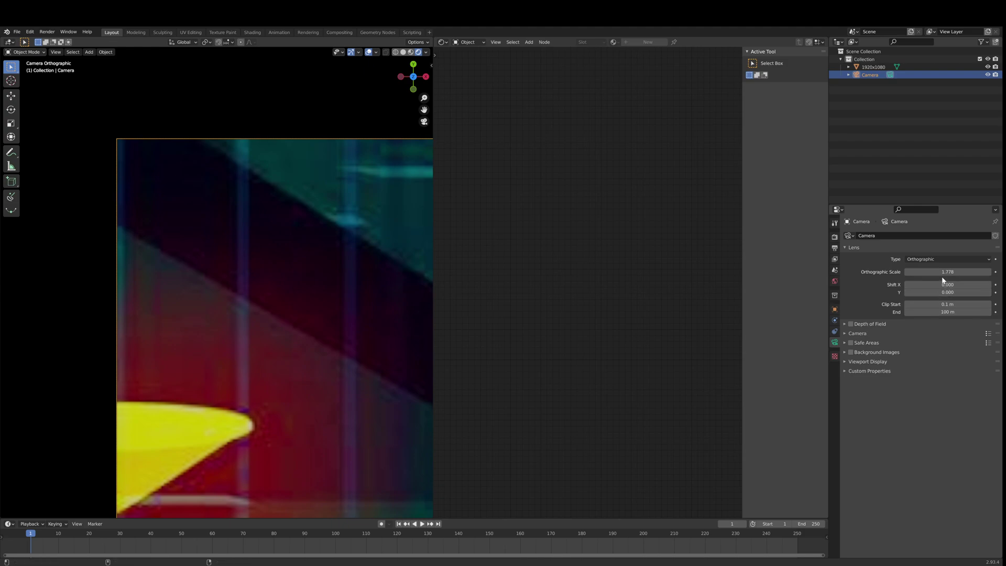
{"action": "mouse_move", "coordinate": [940, 271]}
{"action": "left_mouse_down"}
{"action": "mouse_move", "coordinate": [929, 271]}
{"action": "mouse_move", "coordinate": [950, 272]}
{"action": "mouse_move", "coordinate": [938, 272]}
{"action": "left_mouse_up"}
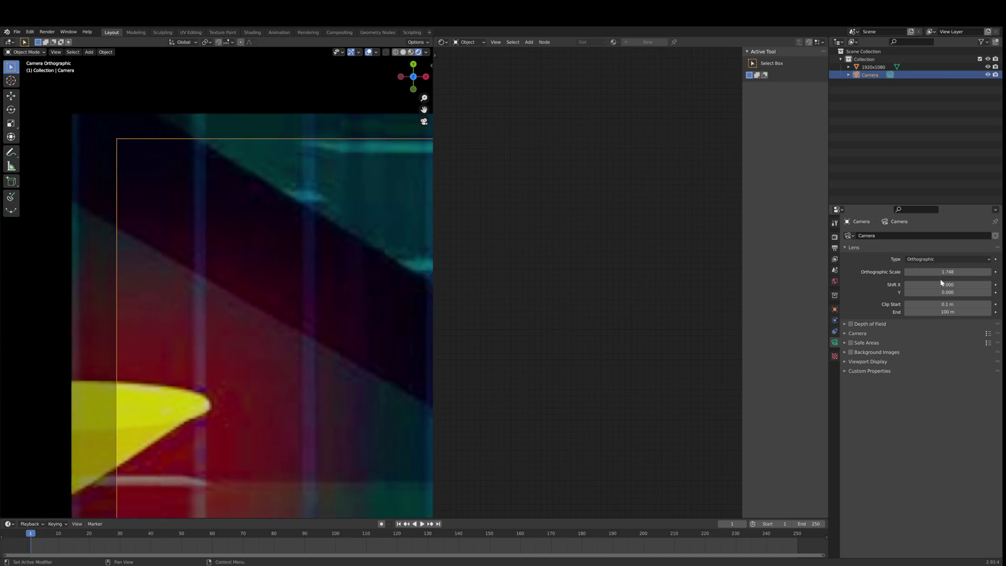
{"action": "left_click", "coordinate": [936, 272]}
{"action": "type", "text": "1.77777777"}
{"action": "key", "text": "Return"}
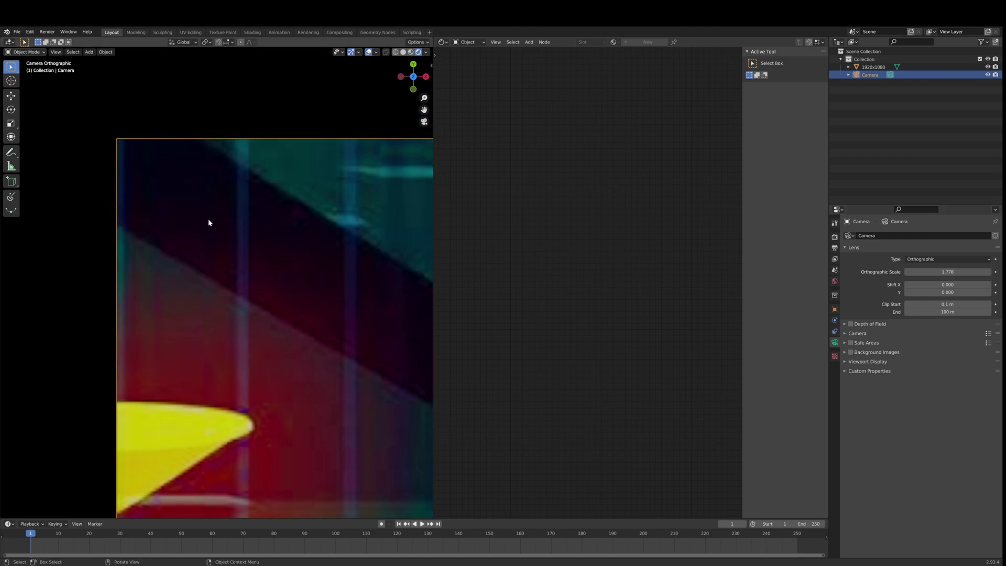
Zoom out and pan so the camera frame with the city image sits centred in view
{"action": "scroll", "coordinate": [264, 267], "scroll_direction": "down", "scroll_amount": 6}
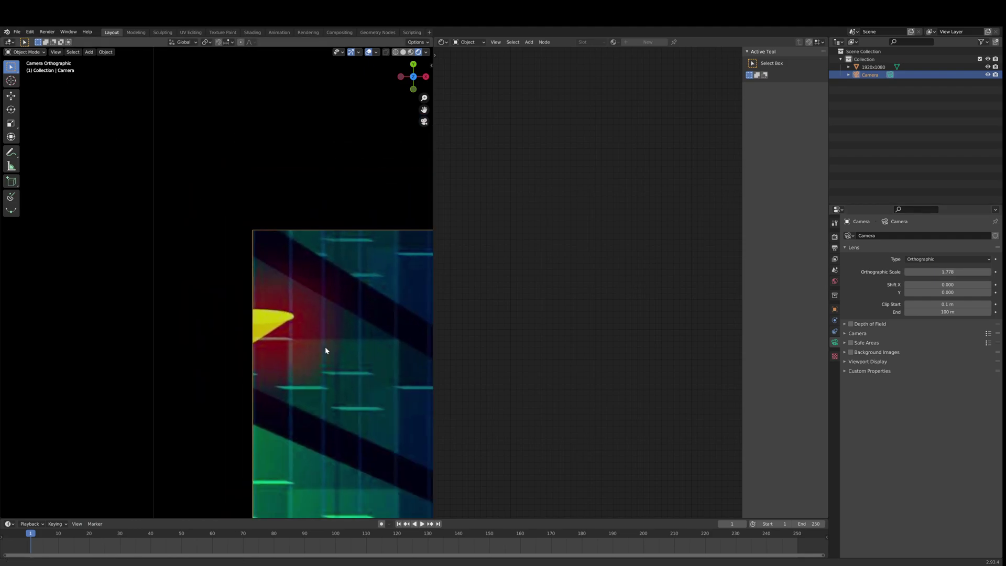
{"action": "scroll", "coordinate": [322, 295], "scroll_direction": "down", "scroll_amount": 2}
{"action": "middle_click_drag", "start_coordinate": [335, 326], "coordinate": [106, 224], "text": "shift"}
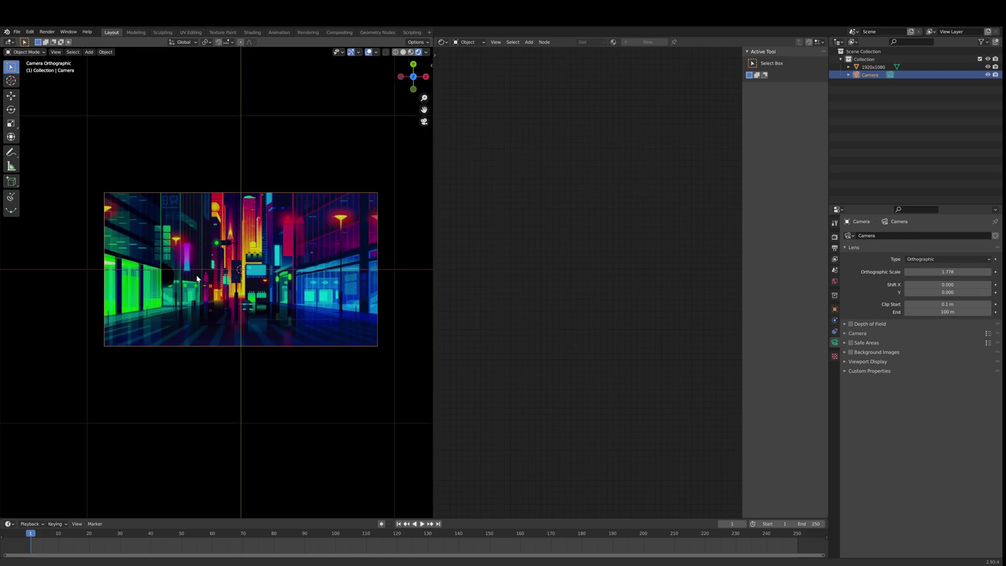
{"action": "scroll", "coordinate": [197, 278], "scroll_direction": "down", "scroll_amount": 1}
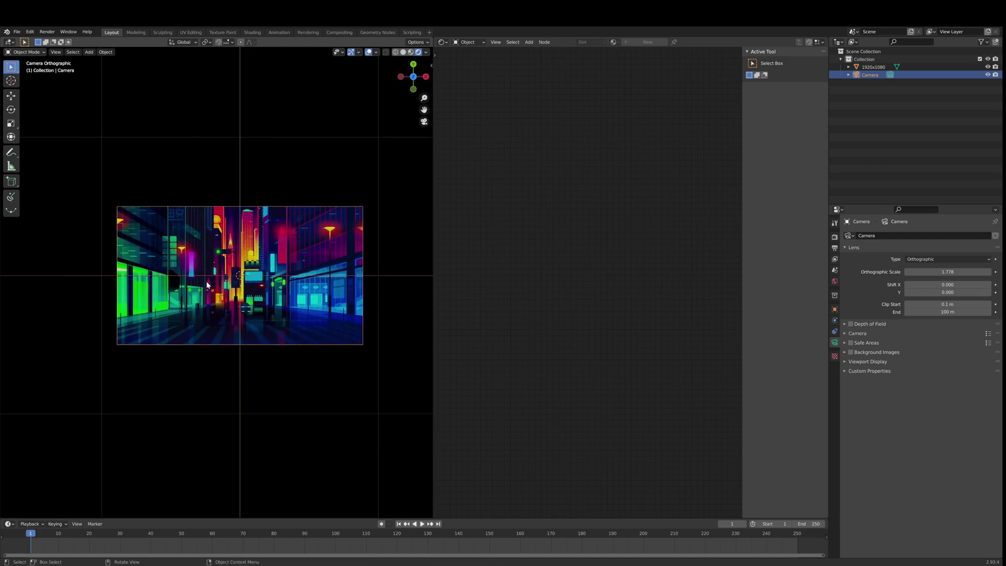
{"action": "scroll", "coordinate": [192, 257], "scroll_direction": "up", "scroll_amount": 2}
{"action": "scroll", "coordinate": [157, 259], "scroll_direction": "up", "scroll_amount": 2}
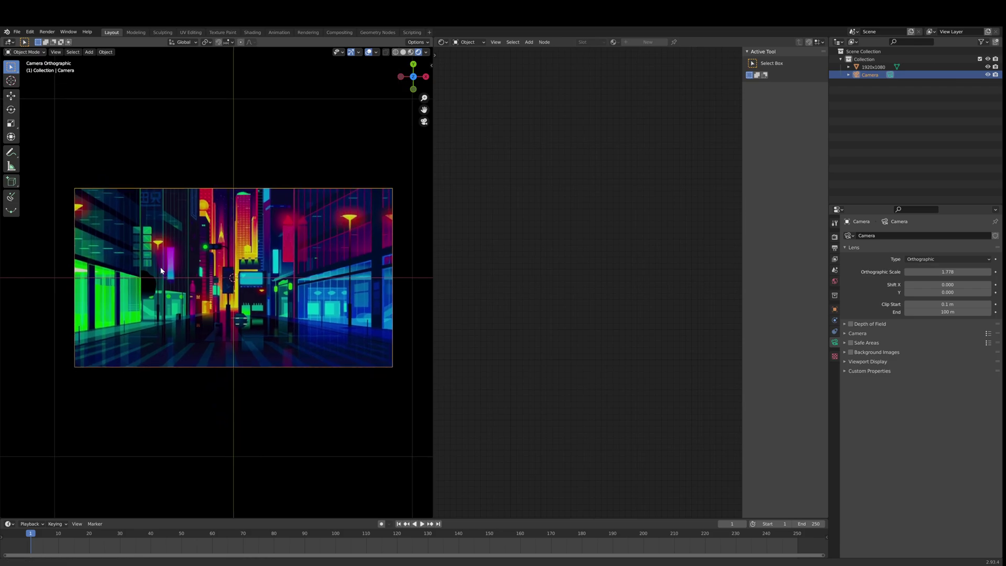